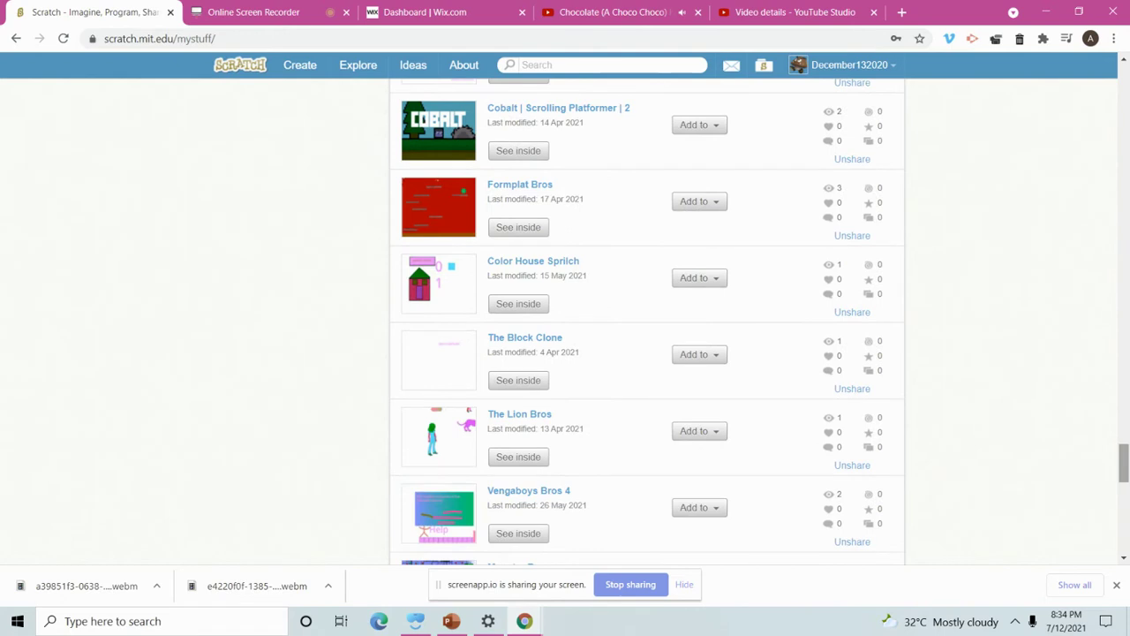
Open the Pizza Stamps project from the shared projects list and copy its link
scroll(606, 376, "down", 4)
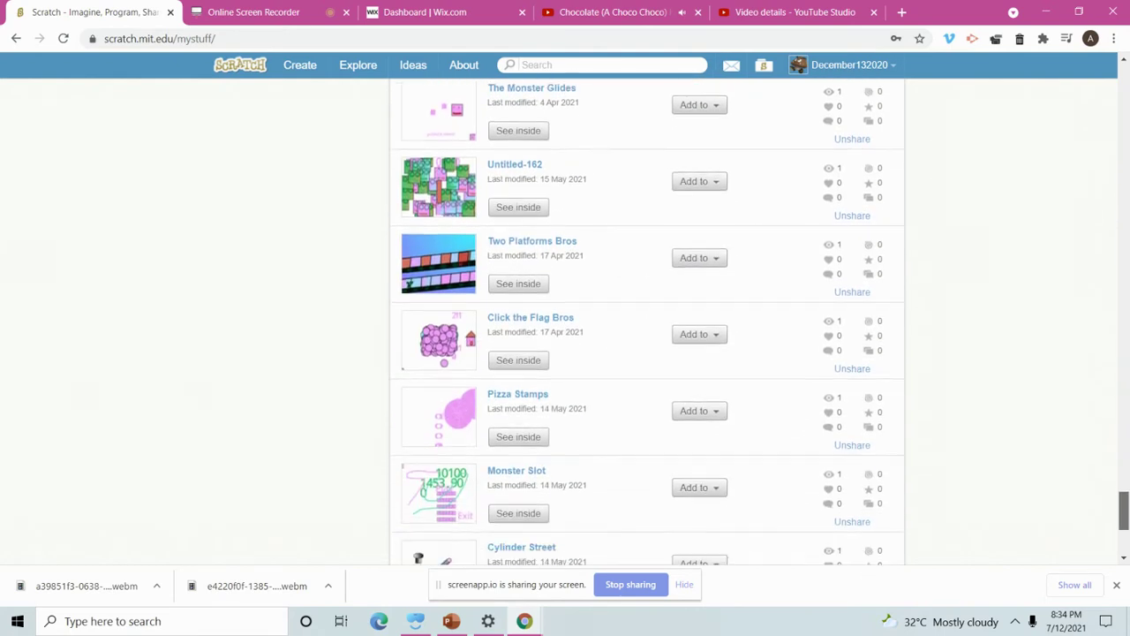
left_click(530, 397)
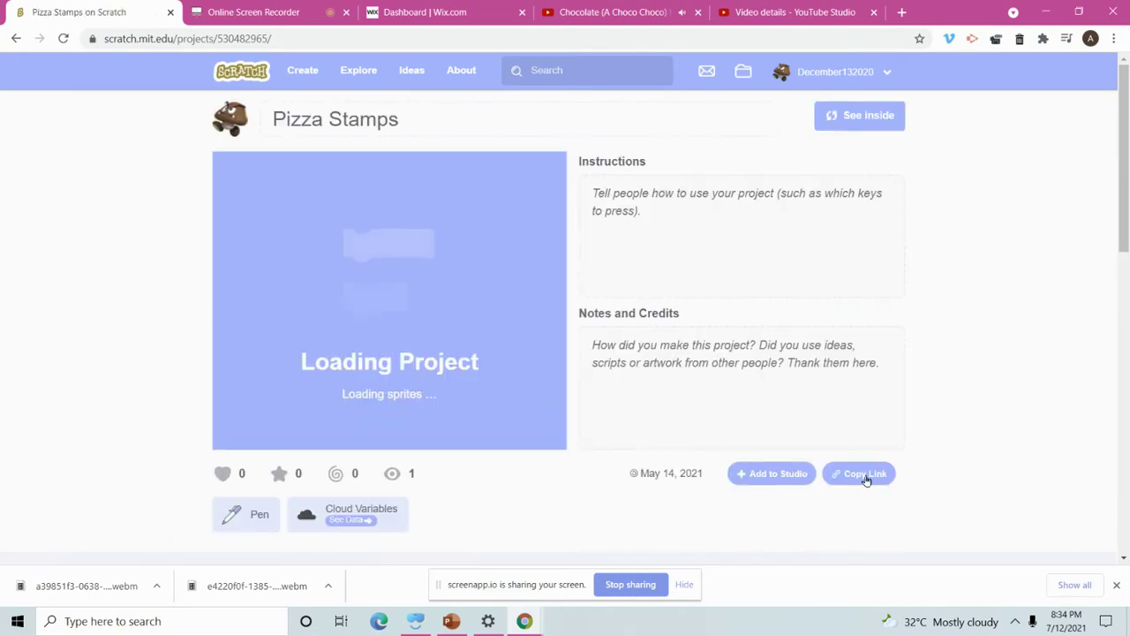
left_click(862, 474)
left_click(727, 232)
Switch to the Wix dashboard and open My Site in the Wix editor
left_click(423, 11)
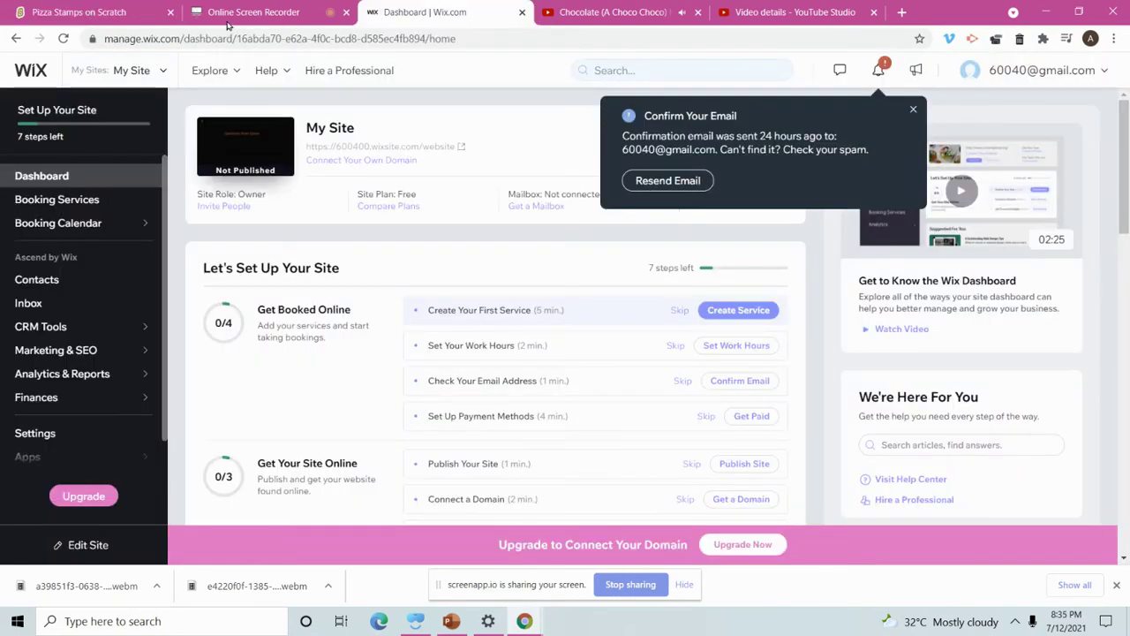
left_click(88, 546)
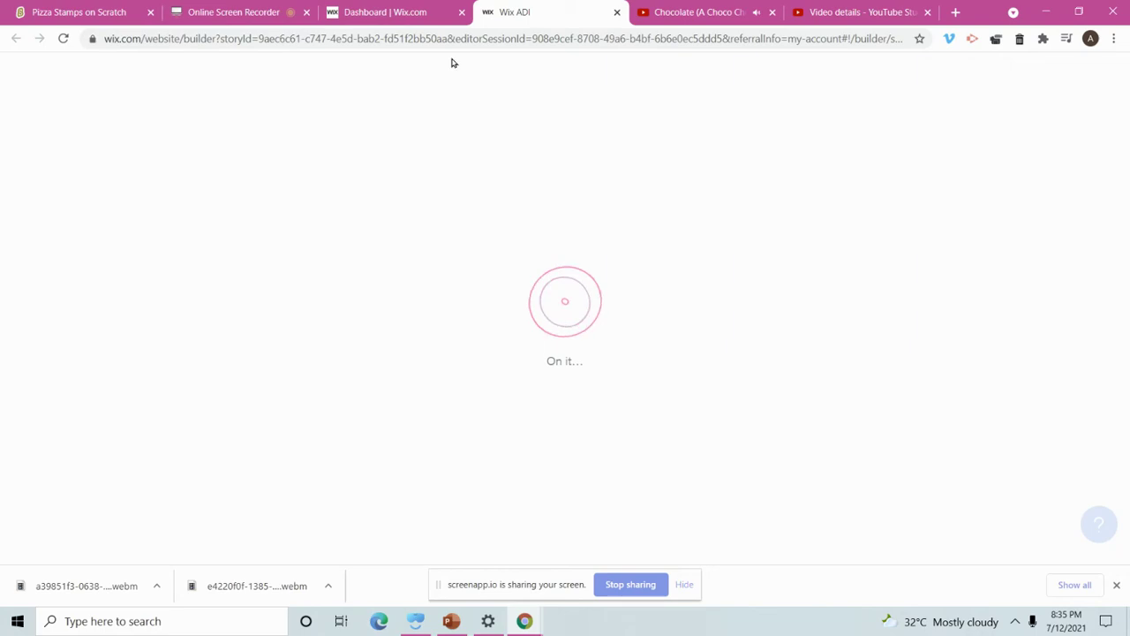
left_click(395, 13)
left_click(524, 11)
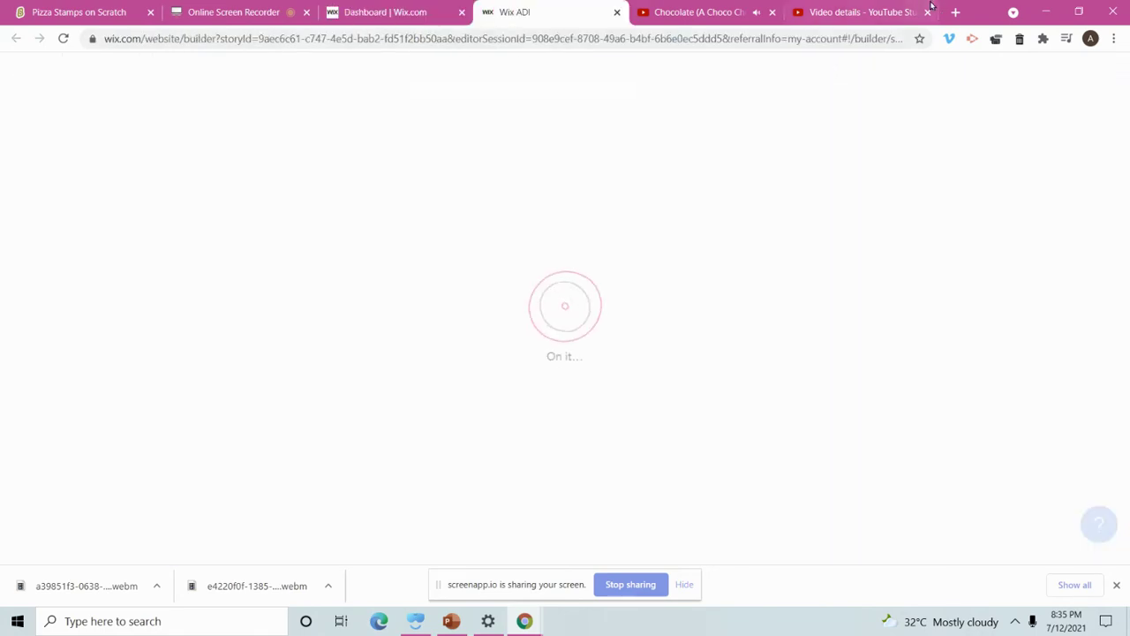
Switch to YouTube Studio and open the details of the video "Scratch part 3 of 100" from the channel content
left_click(861, 12)
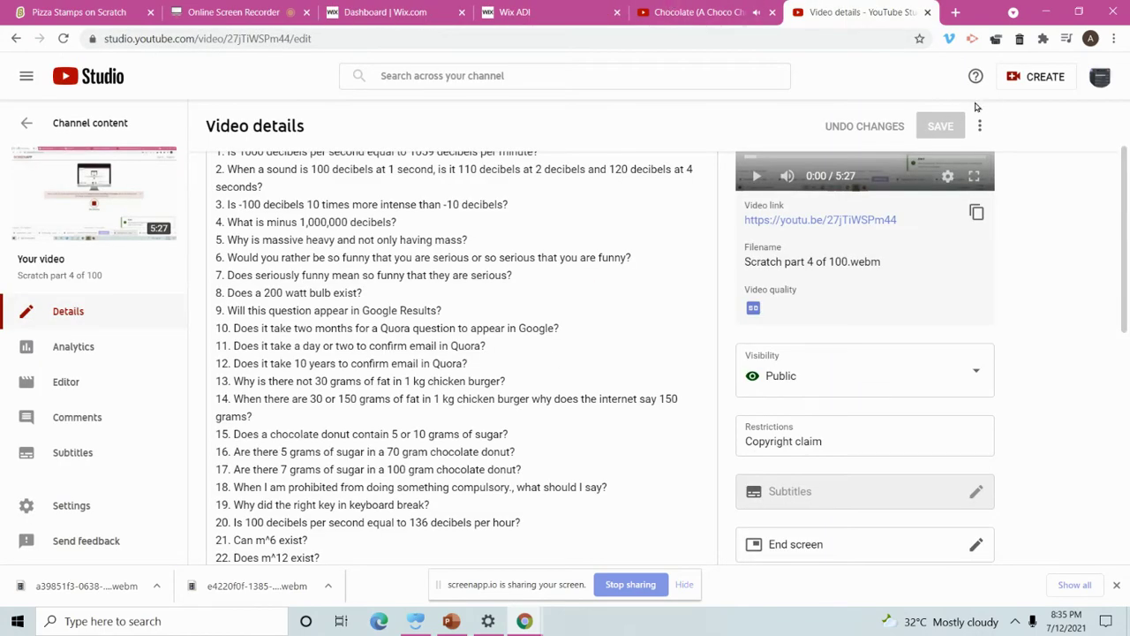
scroll(980, 108, "up", 3)
left_click(26, 123)
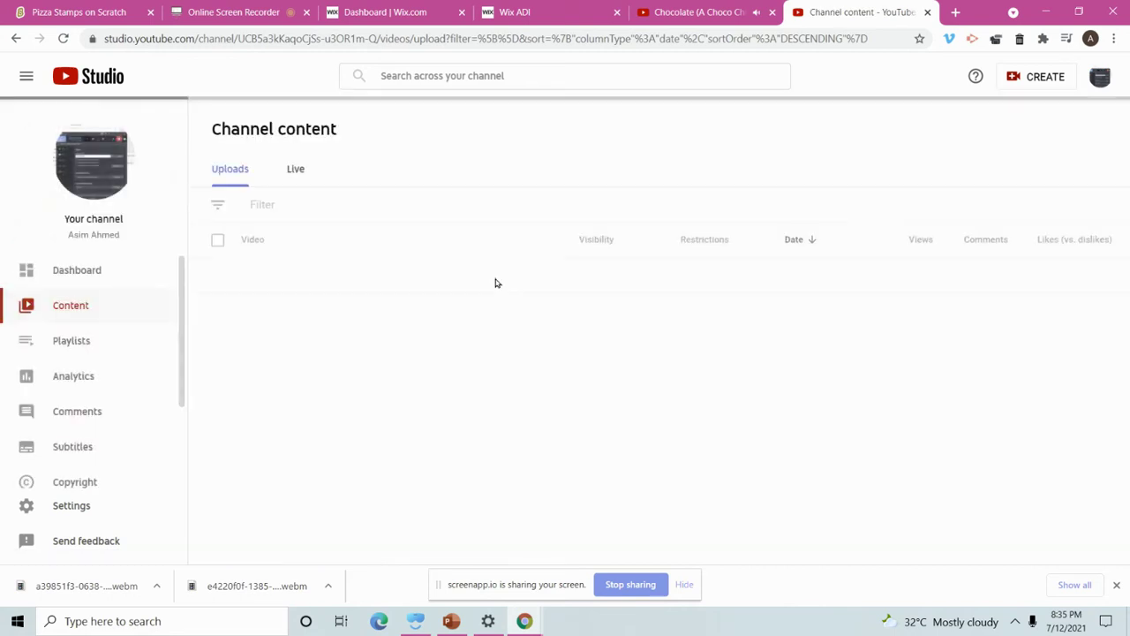
left_click(346, 358)
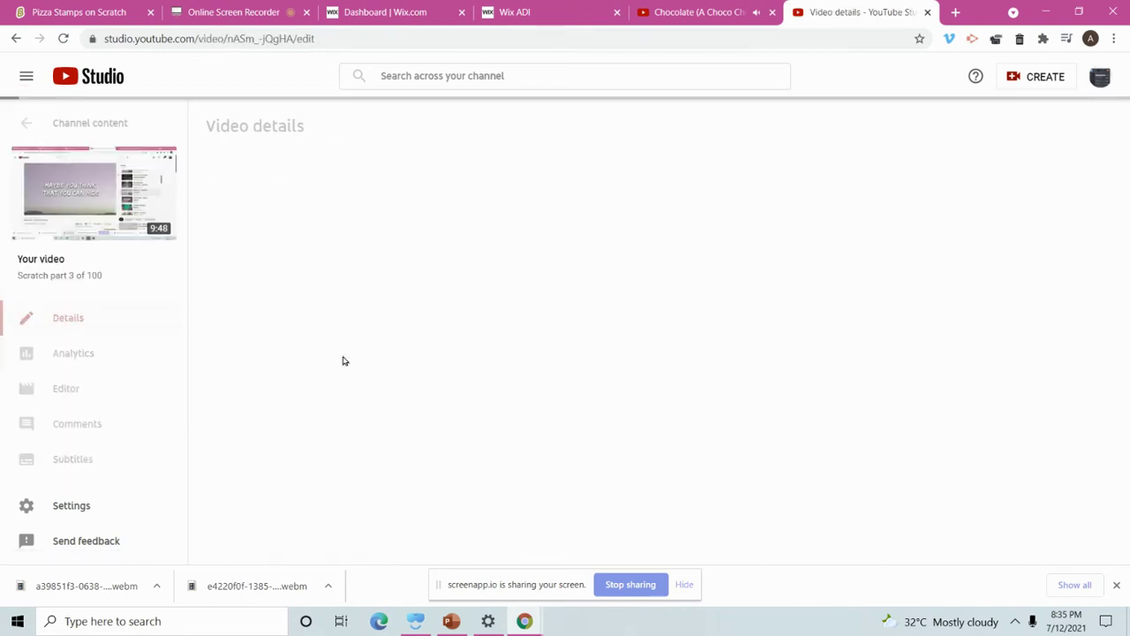
Start the video description with the line "1. When does not good mean very good"
left_click(386, 331)
type("1")
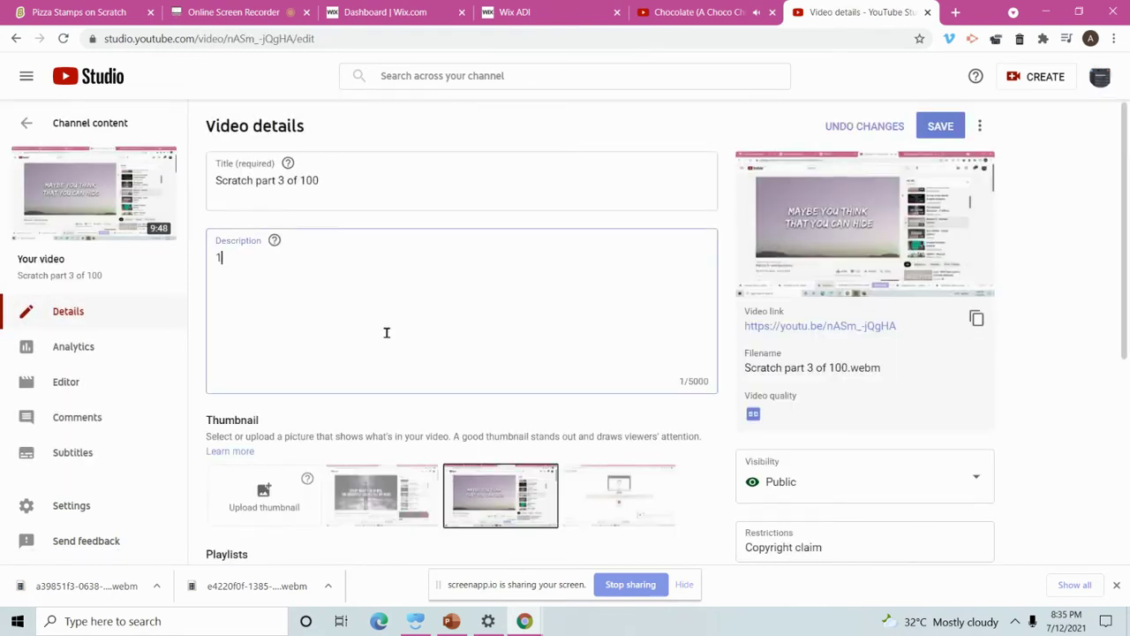
type(". When doe")
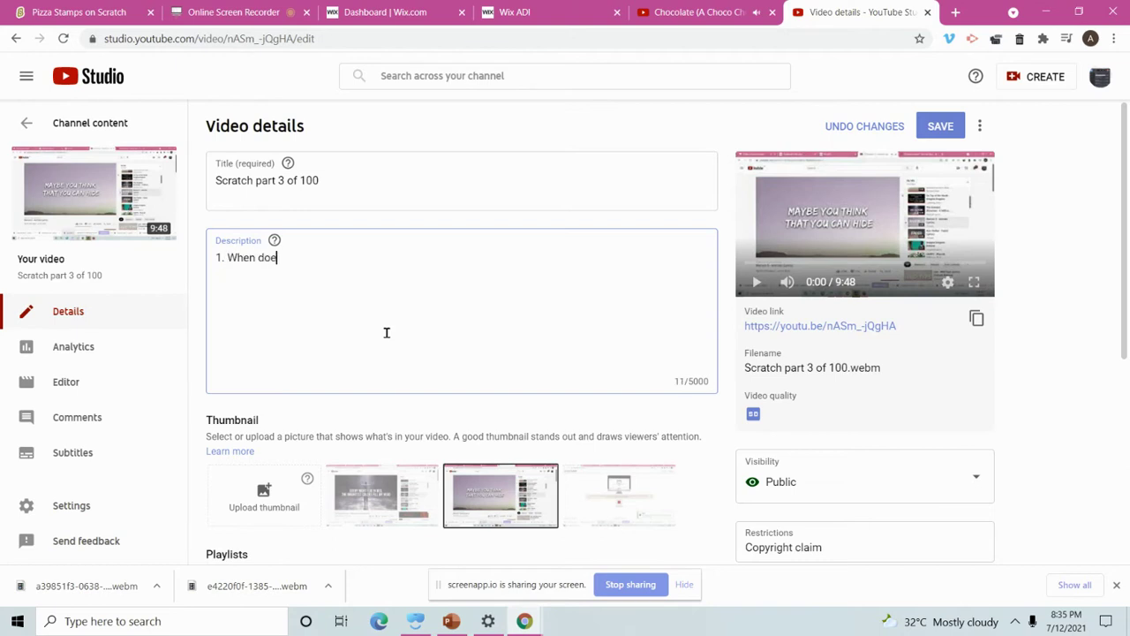
type("s not good mean very good")
key("Return")
Add the description line "2. When does not bad mean very bad" and begin a third line numbered "3."
type("2. W")
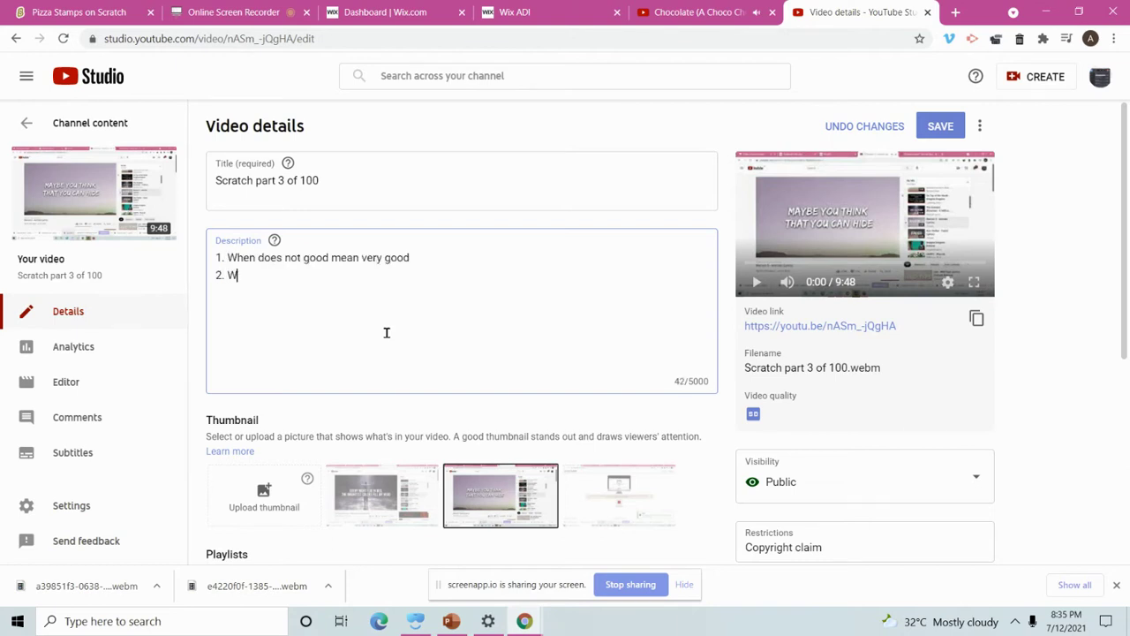
type("hen does not bad")
key("BackSpace")
type("m")
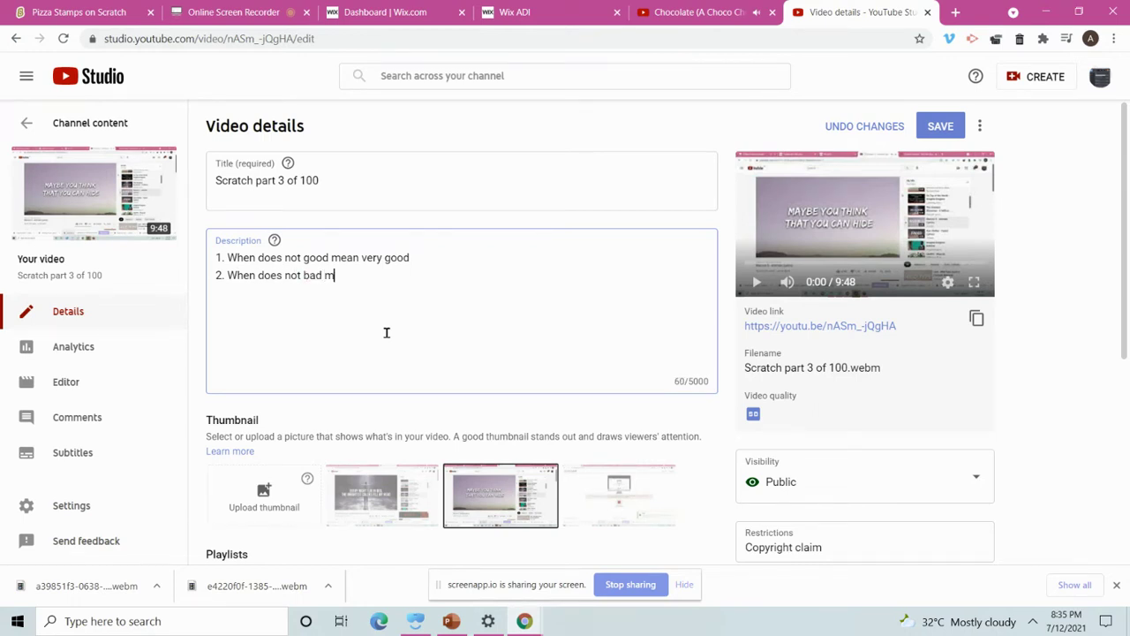
type("ean very bad")
key("Return")
type("3.")
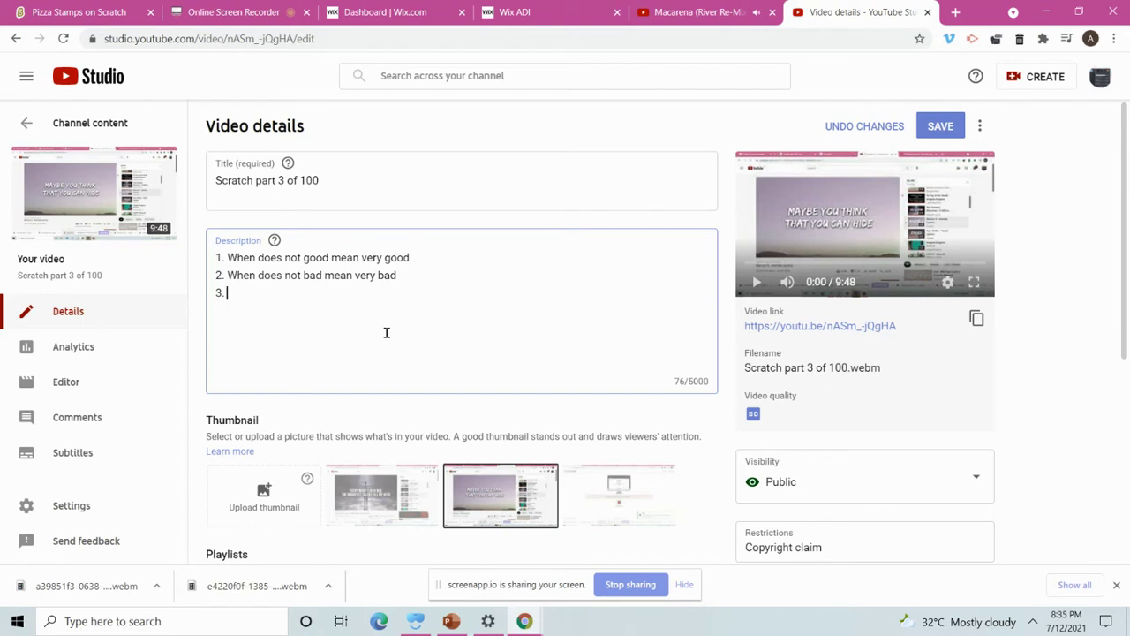
Set the computer's speaker volume to 27
left_click(1032, 621)
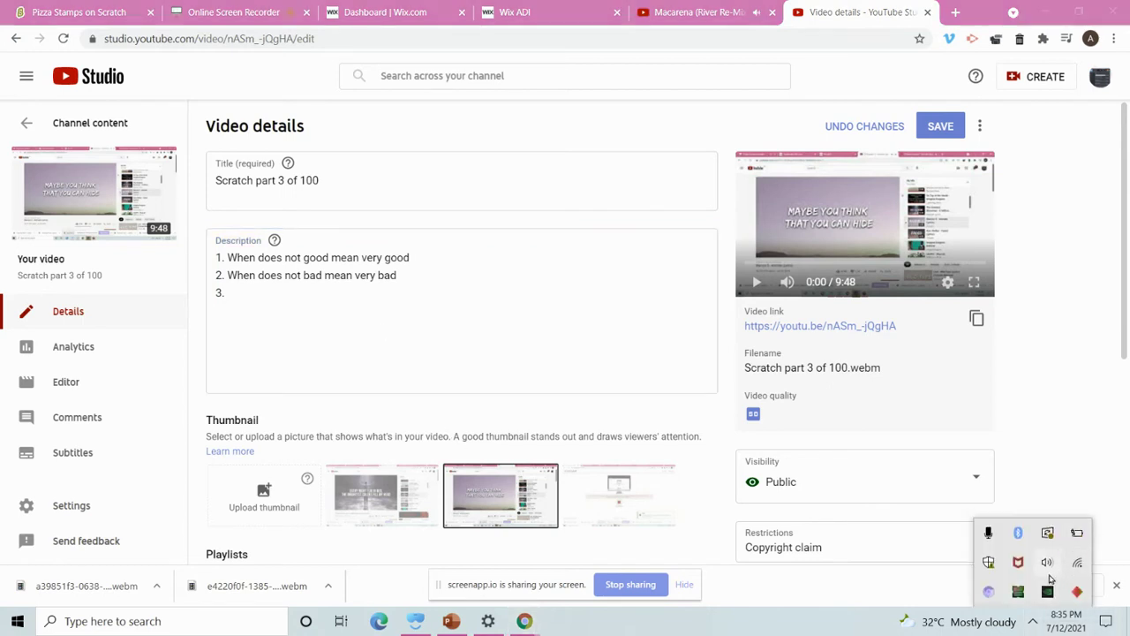
left_click(1047, 532)
mouse_move(979, 585)
left_mouse_down()
mouse_move(950, 586)
mouse_move(959, 588)
left_mouse_up()
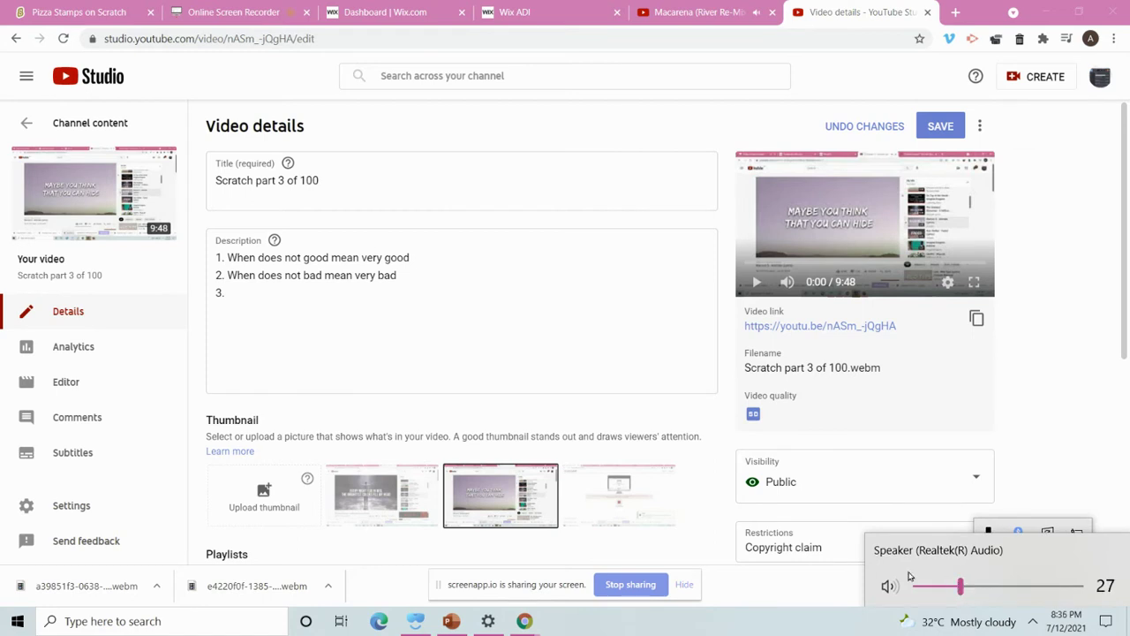
Complete line 3 of the description with "Why do paint sprite options work in Bitmap mode rather than Vector mode?"
left_click(329, 340)
type("w")
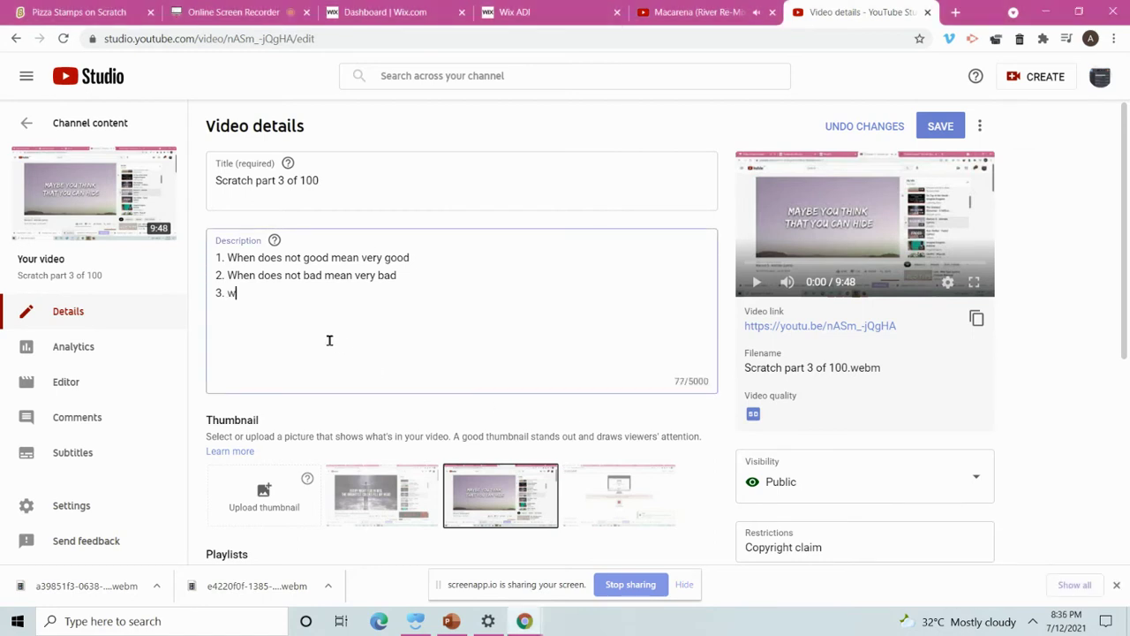
key("BackSpace")
type("Why does")
key("BackSpace")
key("BackSpace")
type("game d")
key("BackSpace")
key("BackSpace")
key("BackSpace")
key("BackSpace")
type("paint sprite options wo")
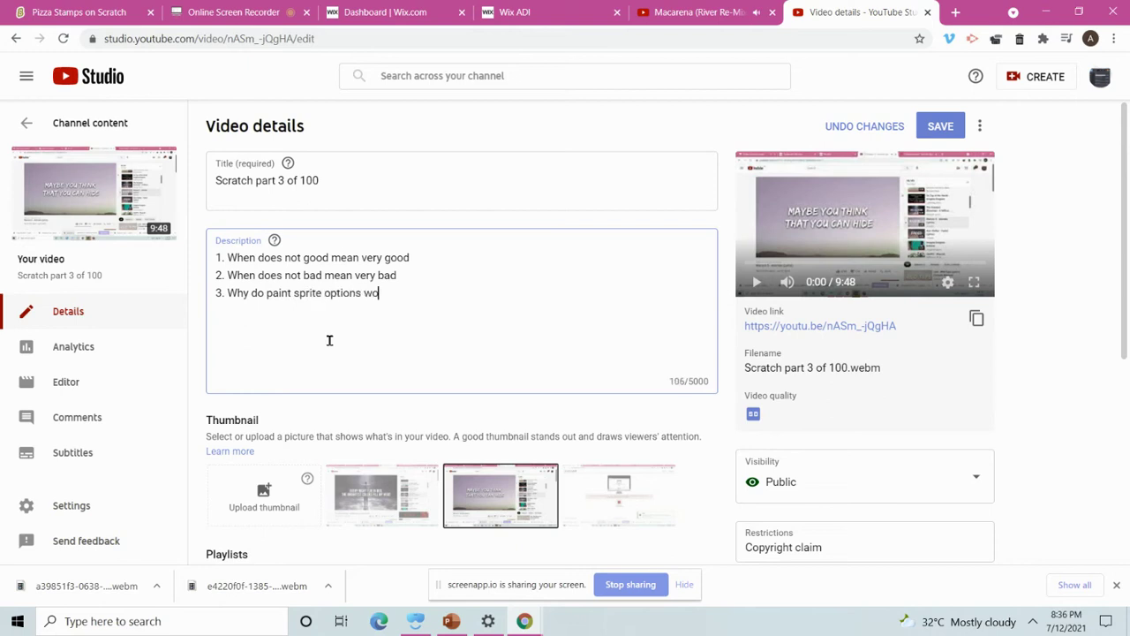
type("rk in the")
key("BackSpace")
key("BackSpace")
key("BackSpace")
key("BackSpace")
type("V")
key("BackSpace")
type("Bitmap mode rathe")
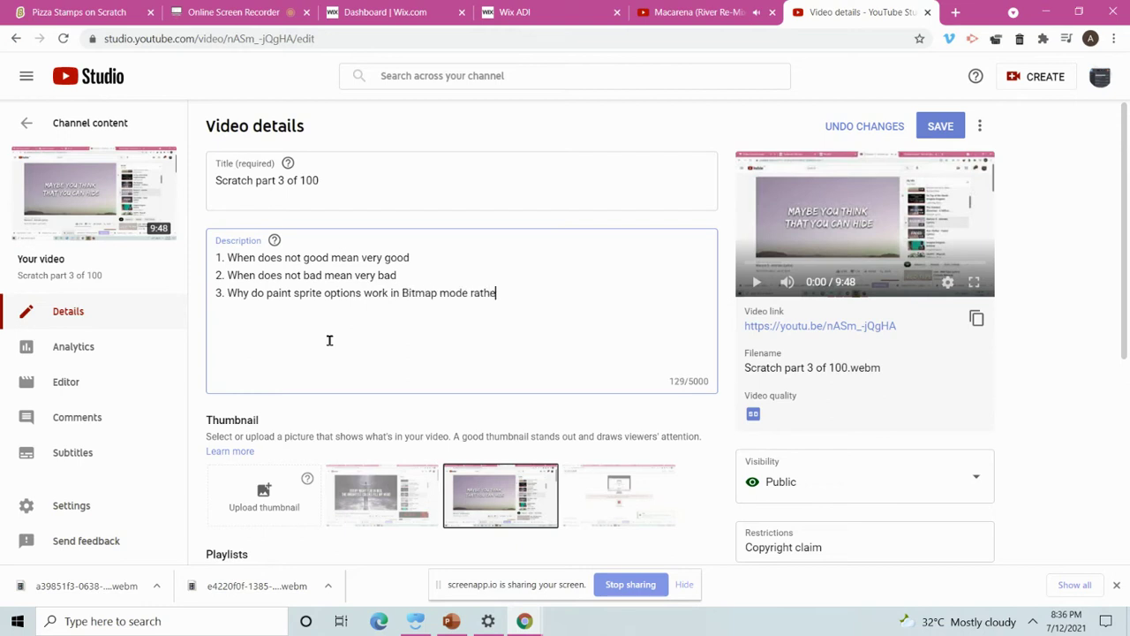
type("r than Vector mode?")
key("Return")
Add the description line "4. Why arent there as many weak acids as strong acids?"
type("4.")
type("Why arent")
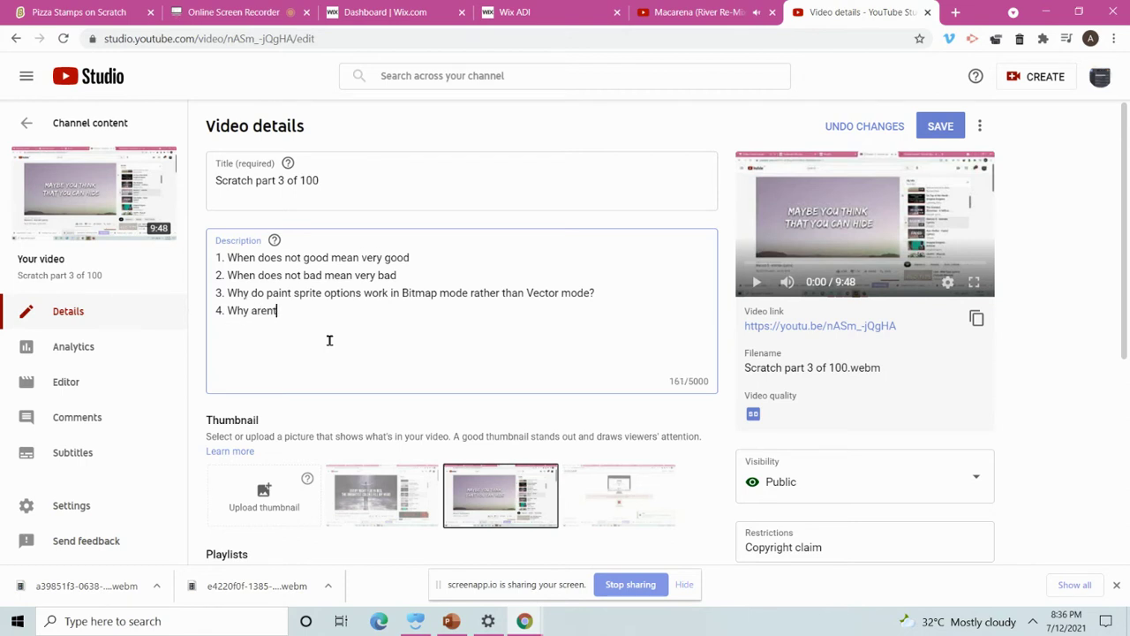
type(" there as many weak acids as s")
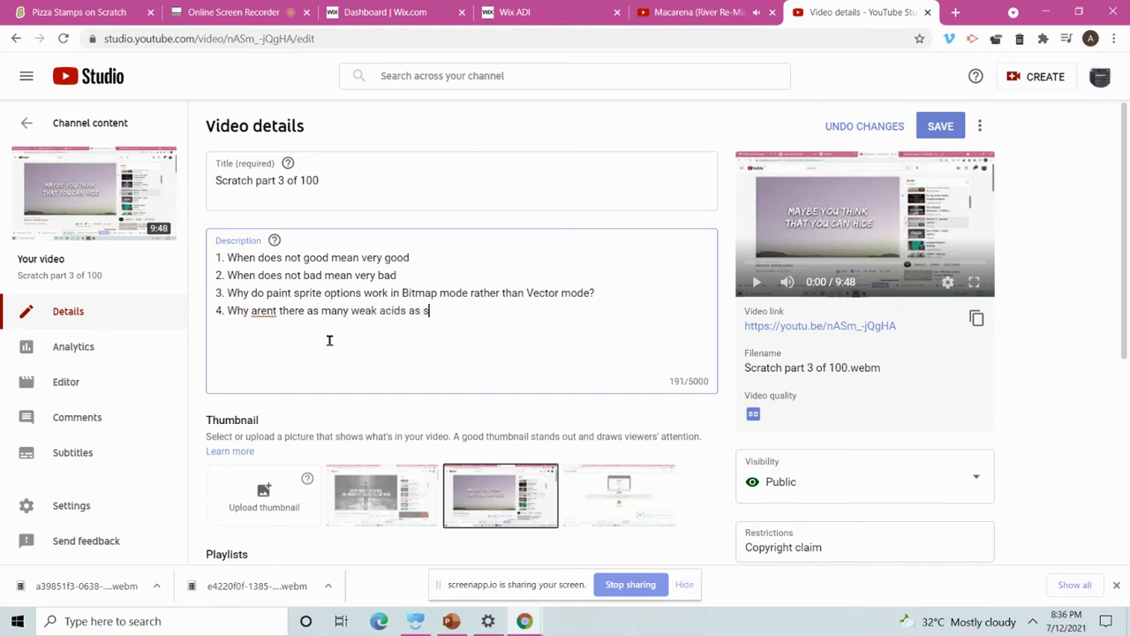
type("trong acids?")
key("Return")
Add the description line "5. Why are bases not even stronger than acids?"
type("5. Why are bases ")
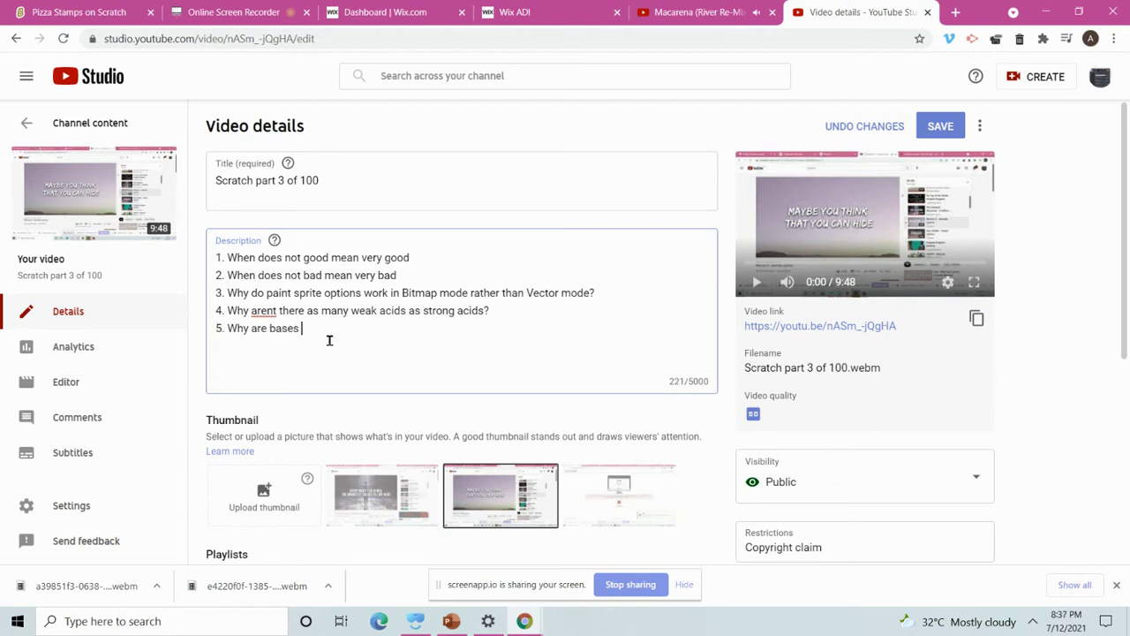
type("not even stronger than acids?")
key("Return")
Look over the site's home page in the Wix editor and, back in YouTube Studio, check the computer's battery level
left_click(528, 11)
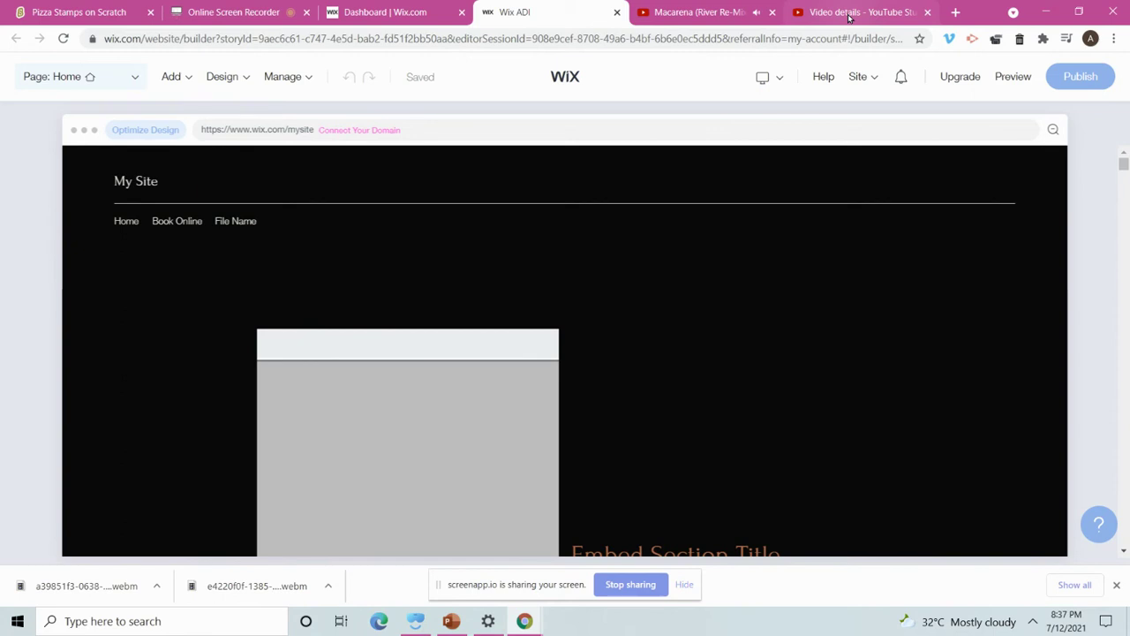
left_click(1124, 553)
scroll(1124, 553, "down", 10)
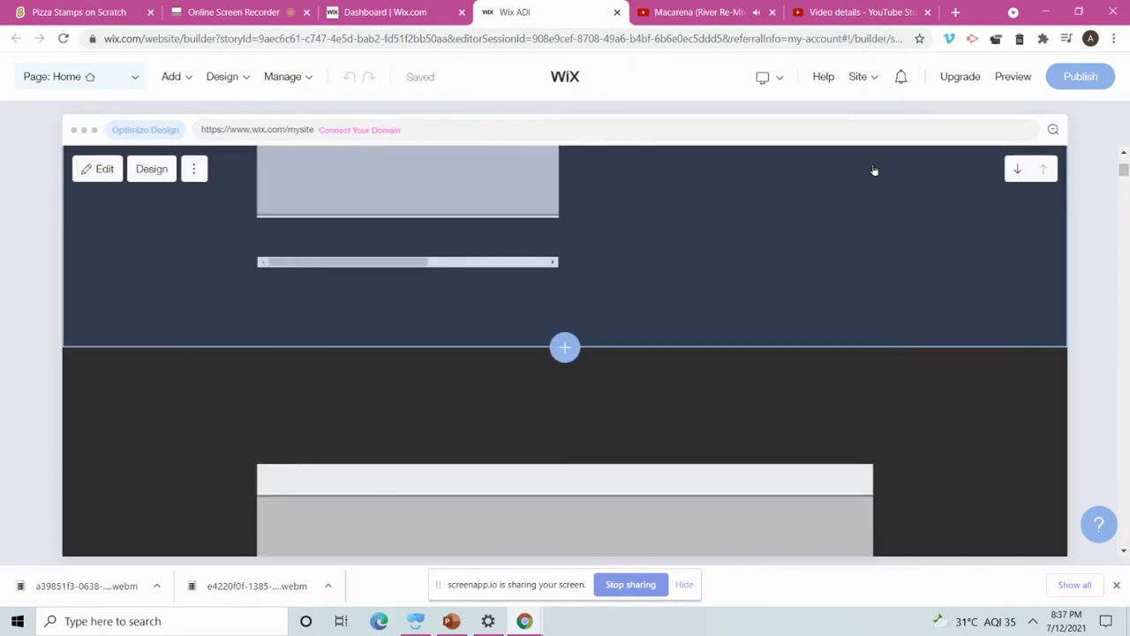
key("ctrl+Tab")
key("ctrl+Tab")
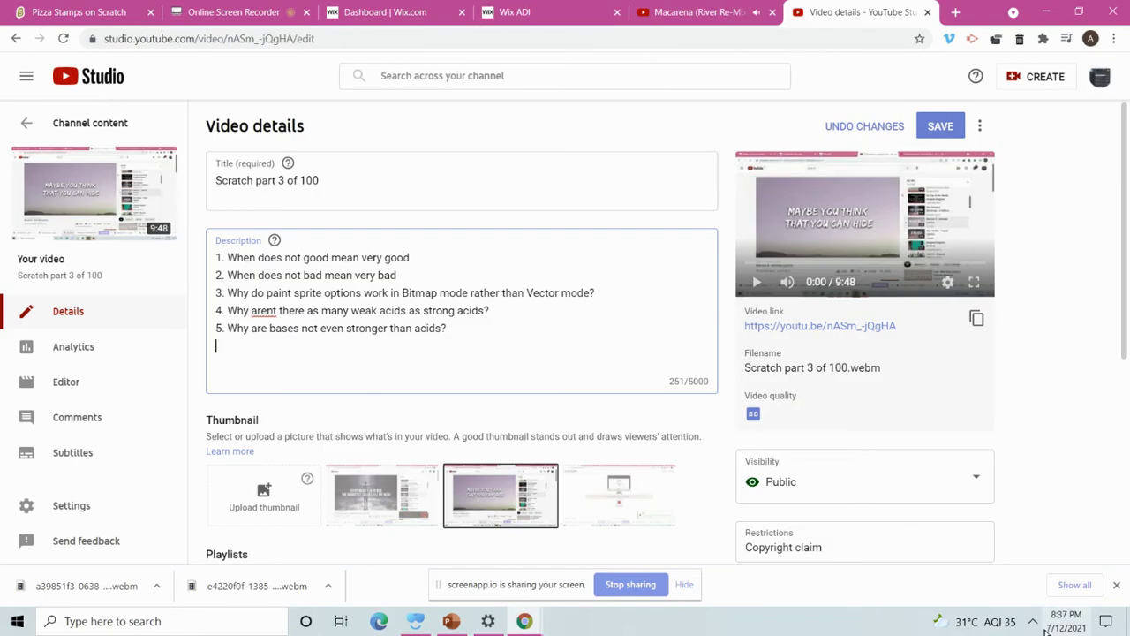
left_click(1032, 621)
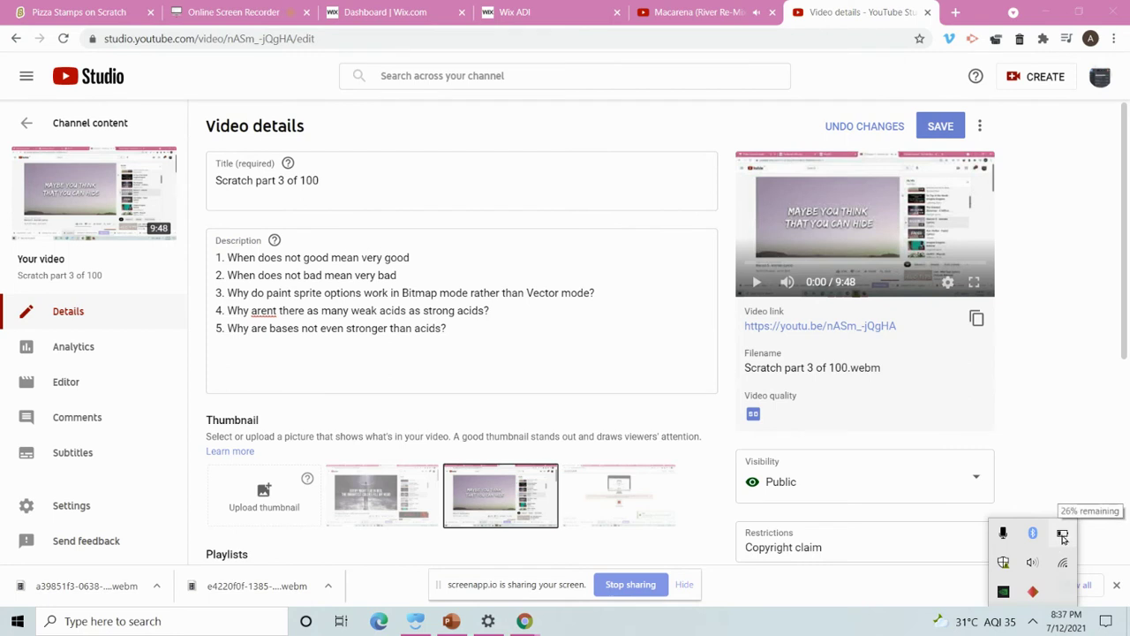
Add the description line "6. When does bold mean polite?"
left_click(583, 344)
type("6.")
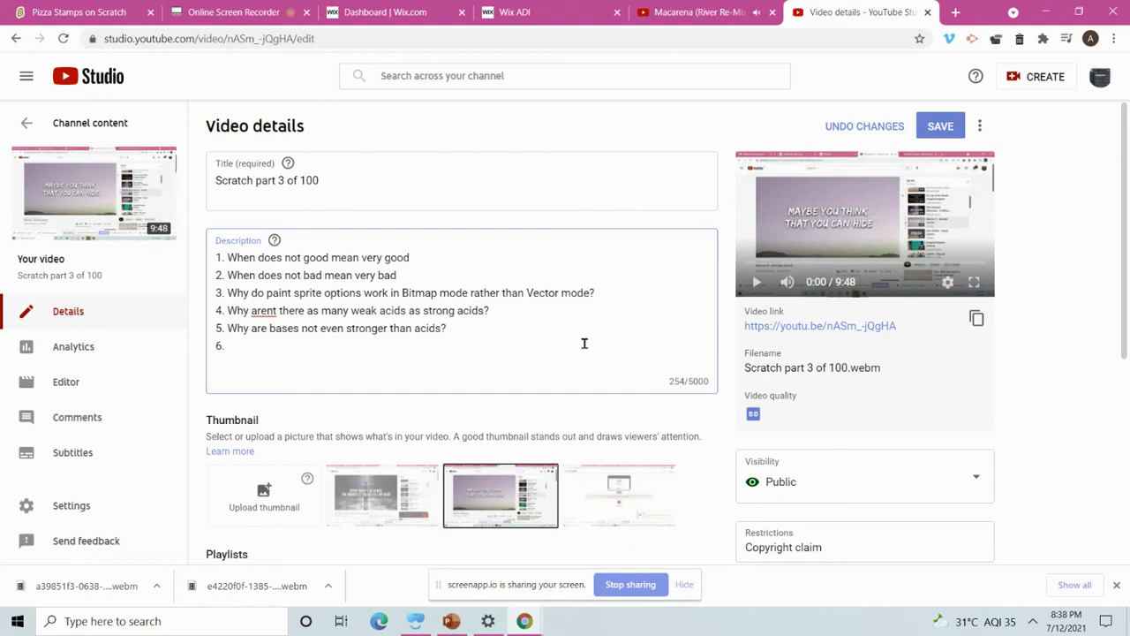
type("When does bold mean polite")
key("BackSpace")
key("BackSpace")
key("BackSpace")
type("ite?")
key("Return")
Add the description line "7. Since opposite can be anything what is the opposite but not antonym of clock?"
type("7.")
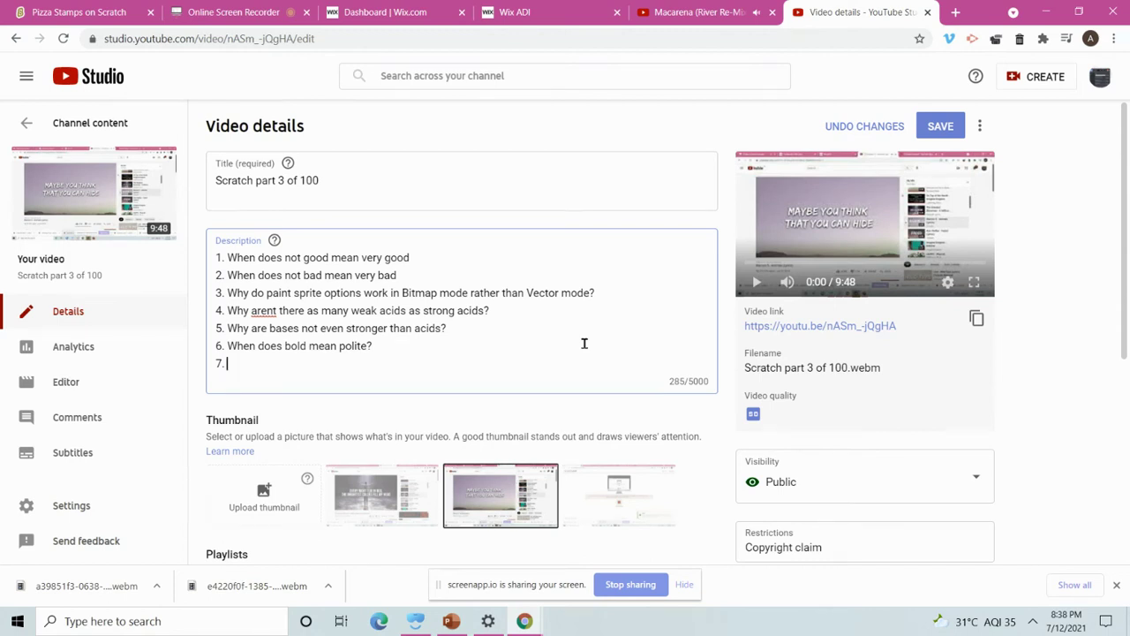
type("Since opposite can be anything what is the opposite but not antonym of clock?")
key("Return")
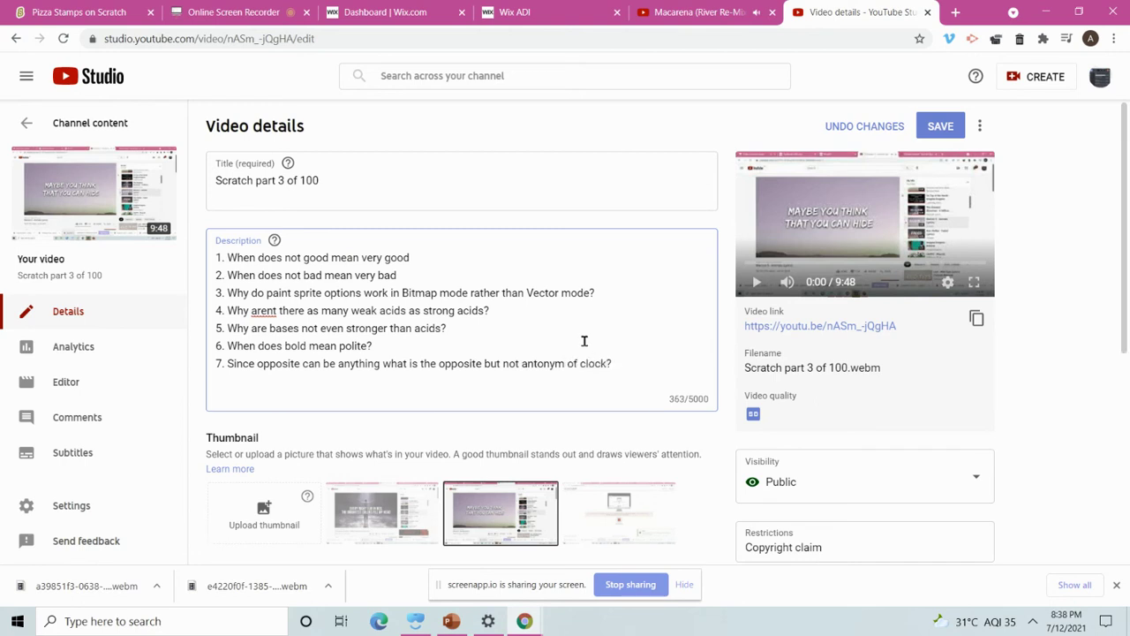
Add the description line "8. Which medicine cannot exist without its opposite?", correcting the spelling of "medicine"
left_click(234, 12)
left_click(924, 8)
type("8.")
type("Which medecine can")
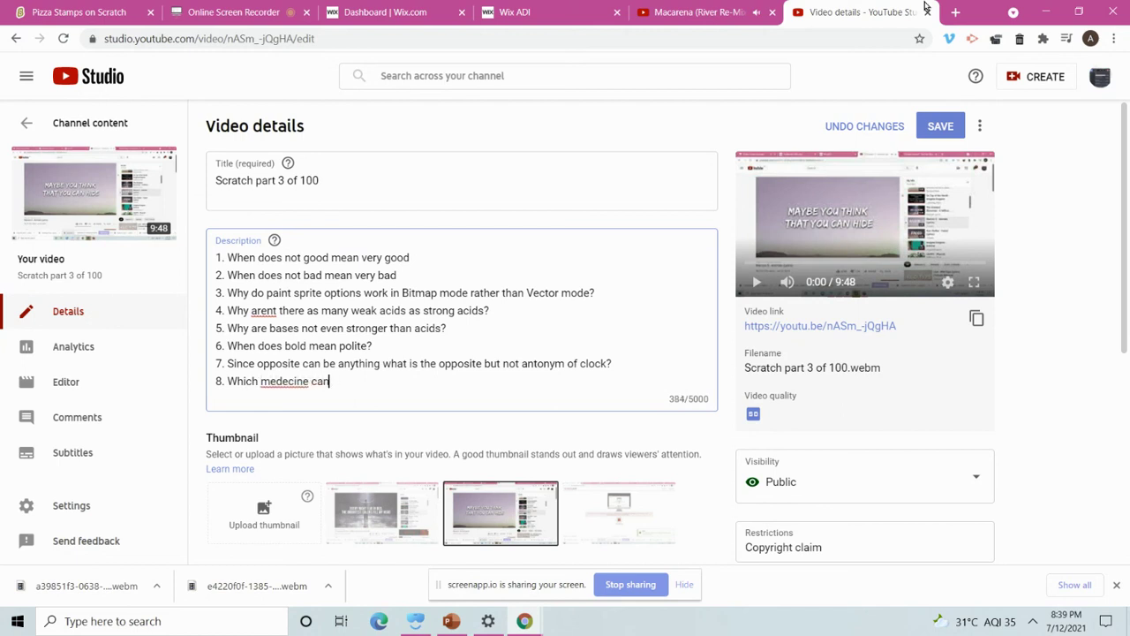
type("not exist without its opposite")
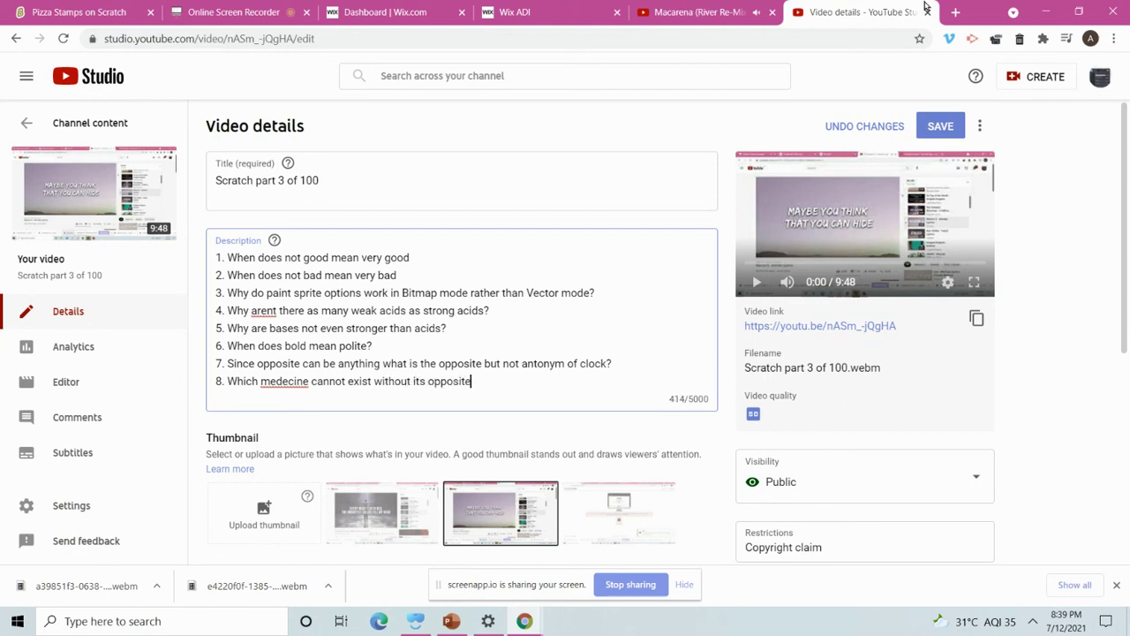
type("?")
left_click(288, 381)
key("BackSpace")
type("i")
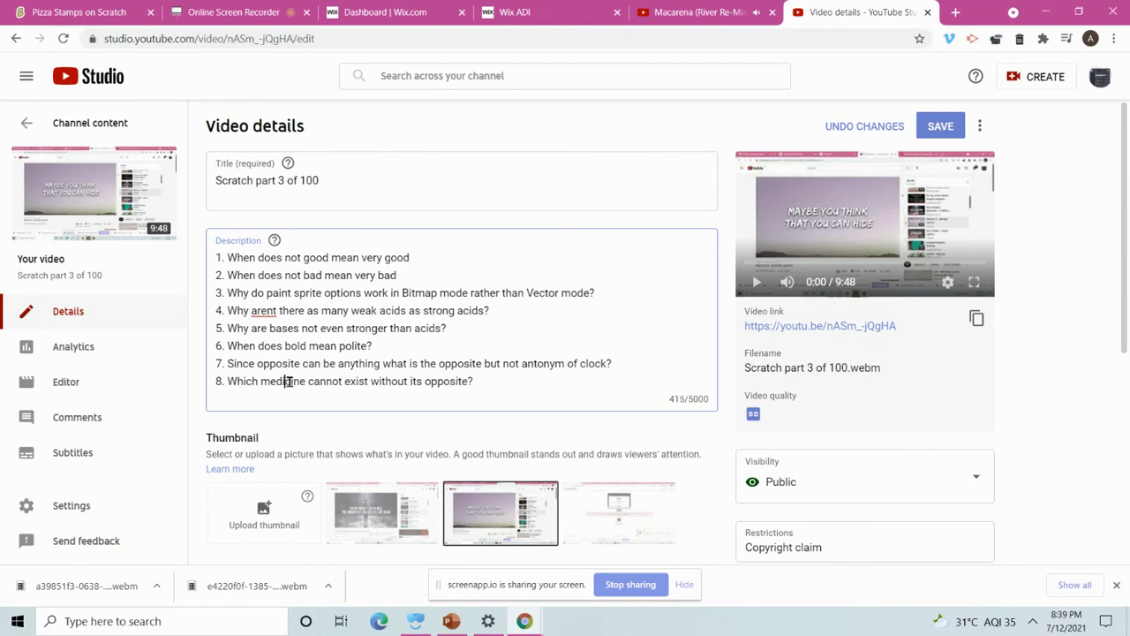